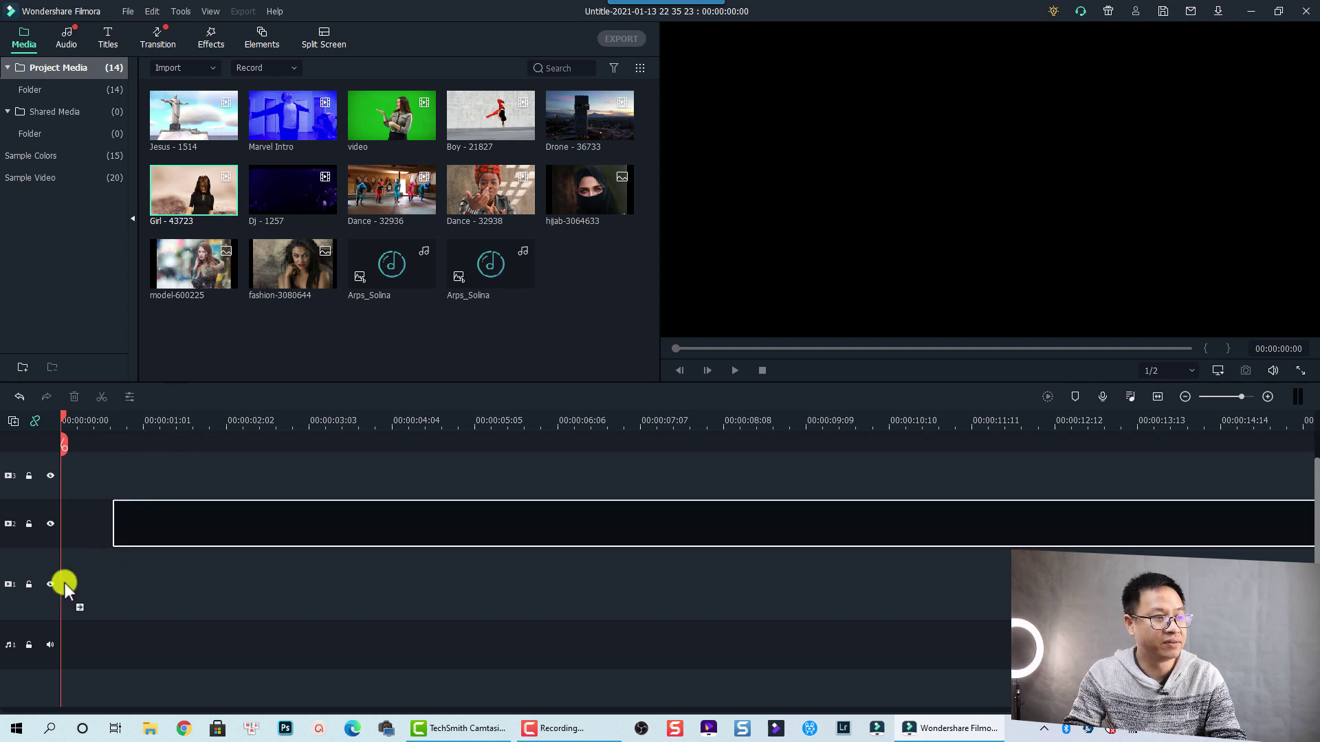
Drop the Girl - 43723 clip onto video track 1 and preview it
{"action": "left_click_drag", "start_coordinate": [143, 465], "coordinate": [59, 586]}
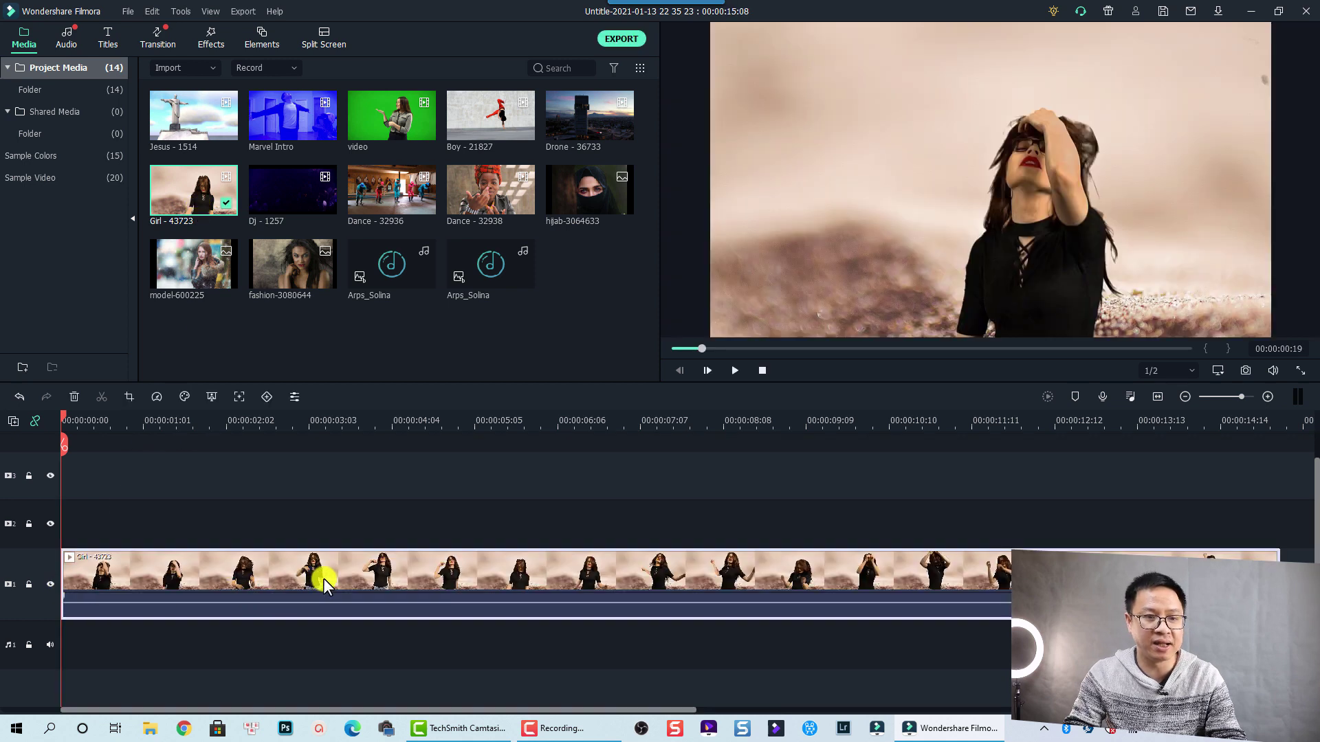
{"action": "key", "text": "space"}
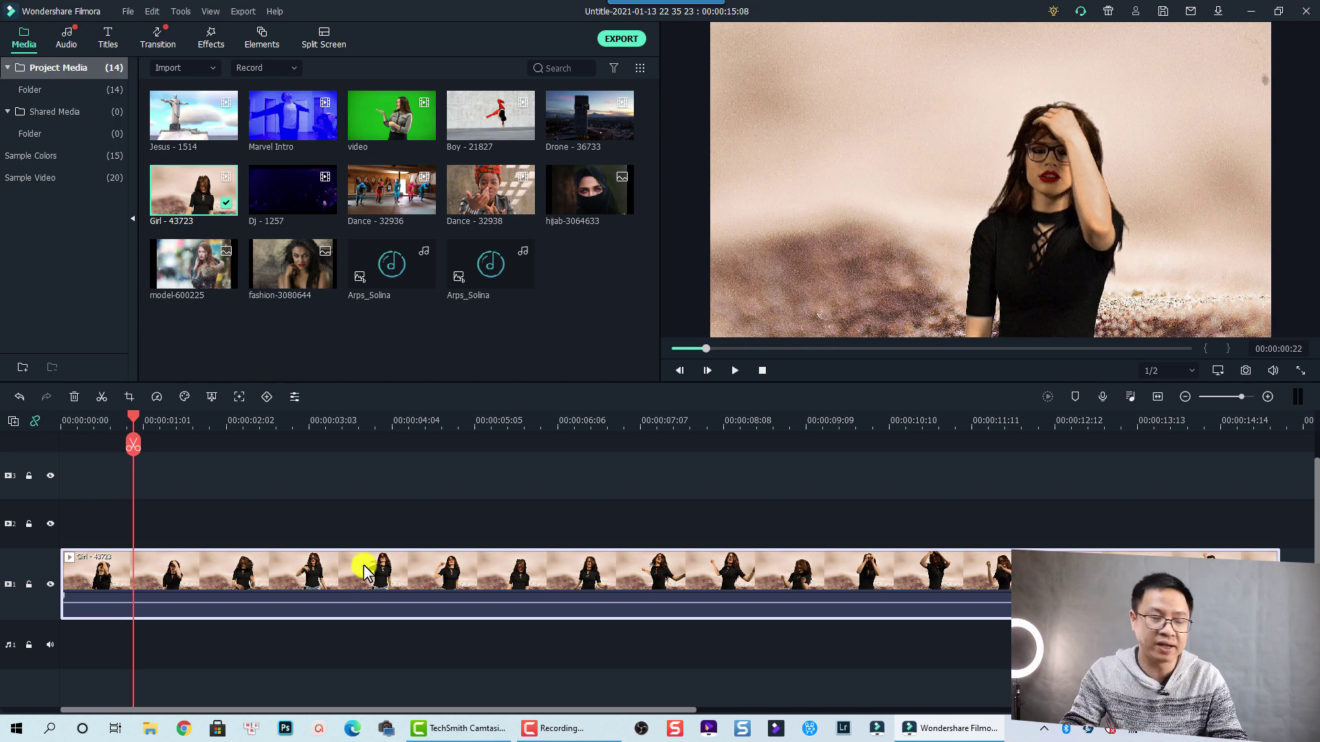
Drop the Dance - 32938 clip onto video track 2 at about 00:00:01 and select it
{"action": "mouse_move", "coordinate": [484, 207]}
{"action": "left_mouse_down"}
{"action": "mouse_move", "coordinate": [279, 459]}
{"action": "mouse_move", "coordinate": [140, 517]}
{"action": "left_mouse_up"}
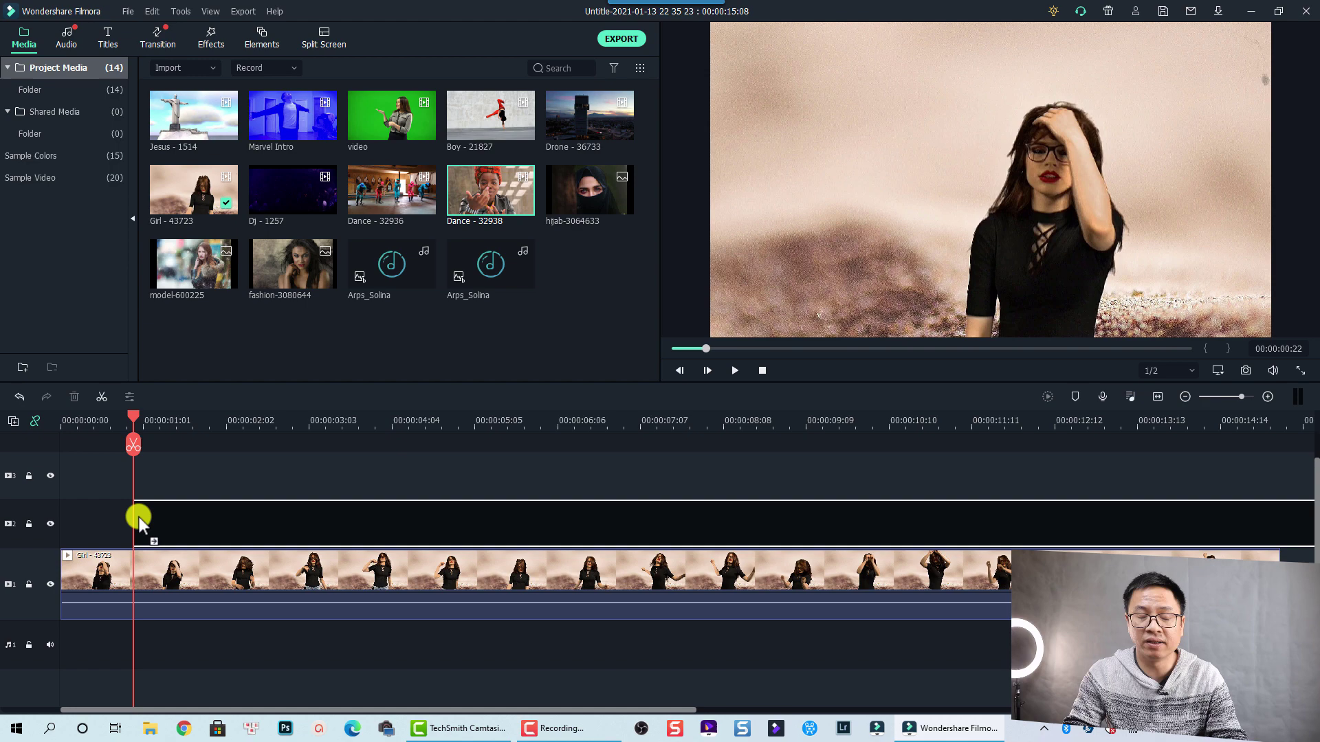
{"action": "left_click_drag", "start_coordinate": [139, 517], "coordinate": [137, 516]}
{"action": "left_click", "coordinate": [189, 536]}
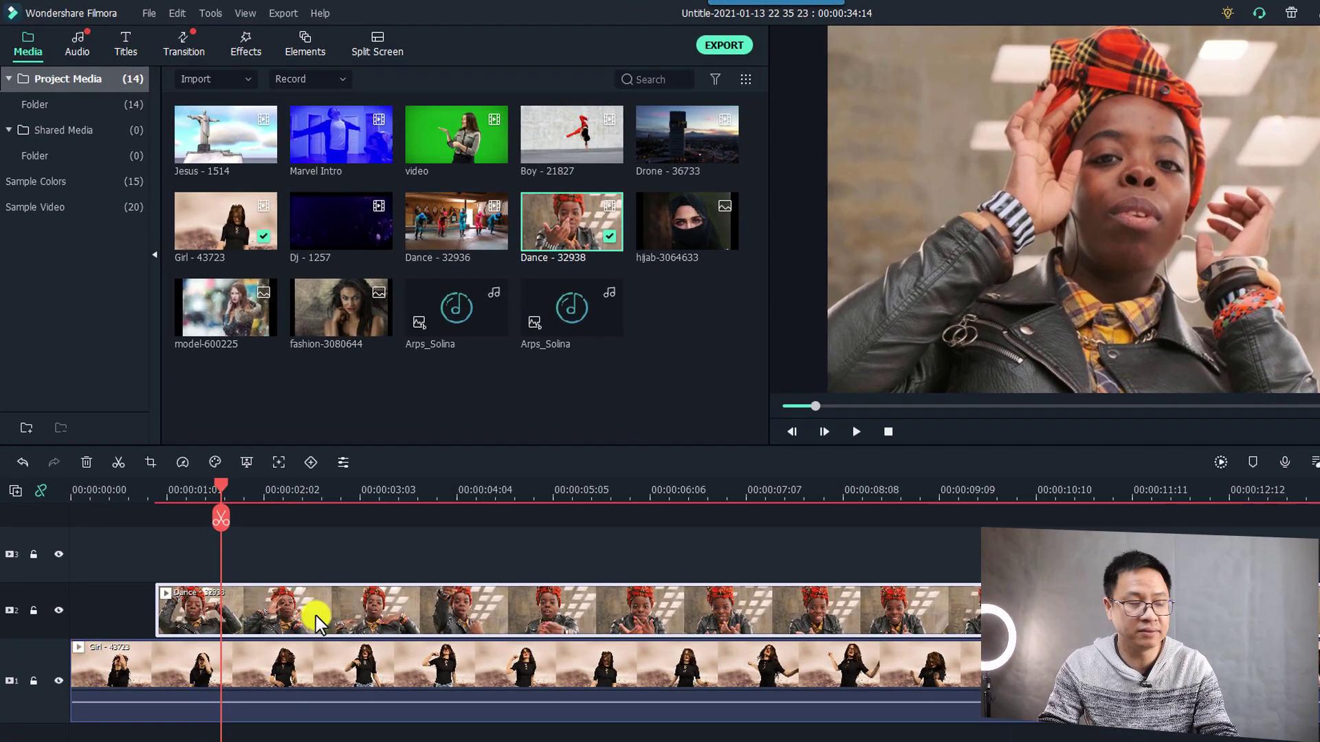
Set the Dance clip's Compositing blending mode to Overlay
{"action": "double_click", "coordinate": [282, 549]}
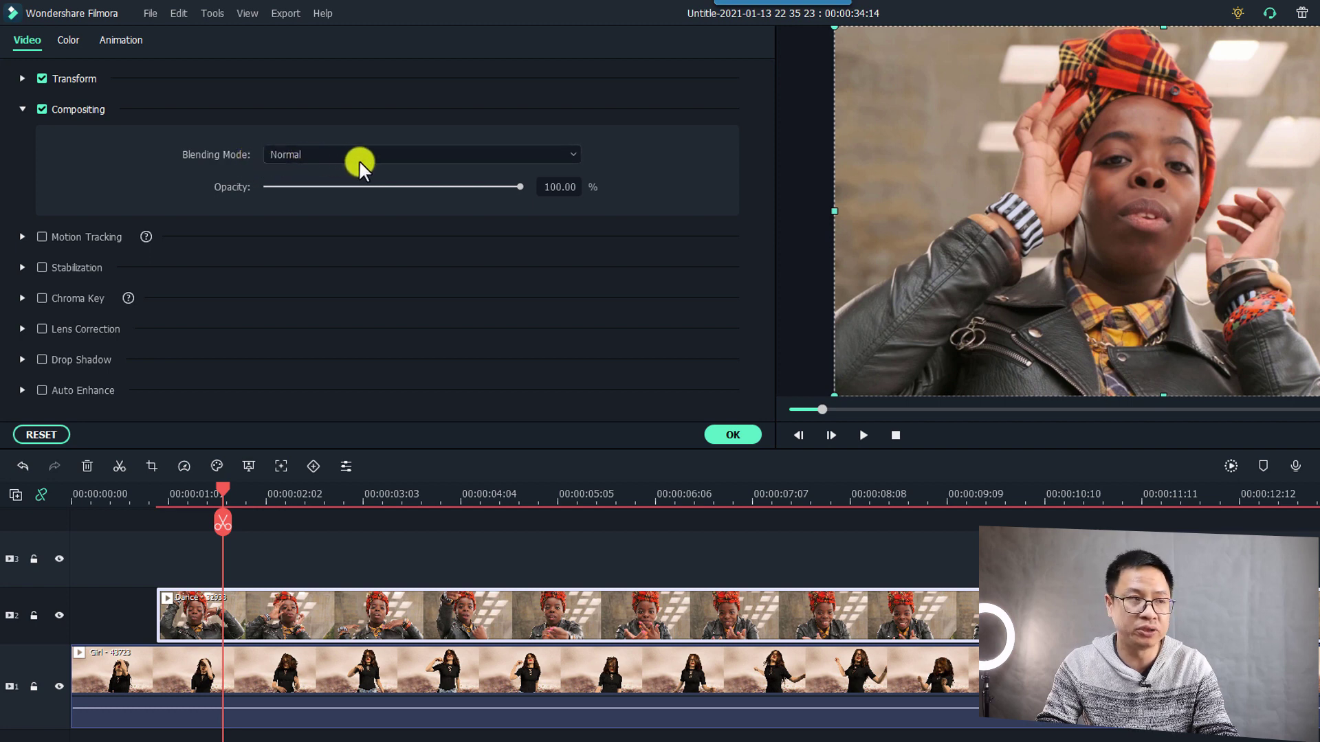
{"action": "left_click", "coordinate": [572, 150]}
{"action": "scroll", "coordinate": [434, 306], "scroll_direction": "down", "scroll_amount": 2}
{"action": "scroll", "coordinate": [433, 310], "scroll_direction": "down", "scroll_amount": 2}
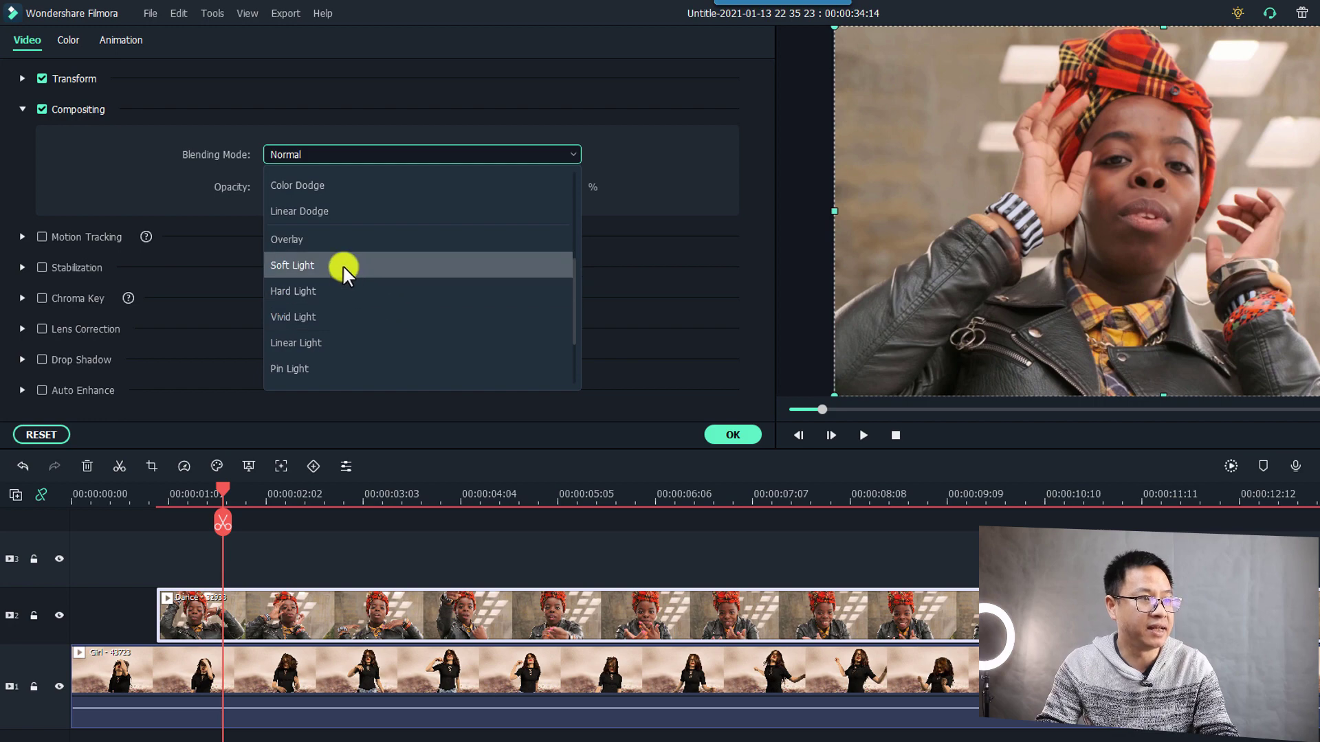
{"action": "left_click", "coordinate": [320, 237]}
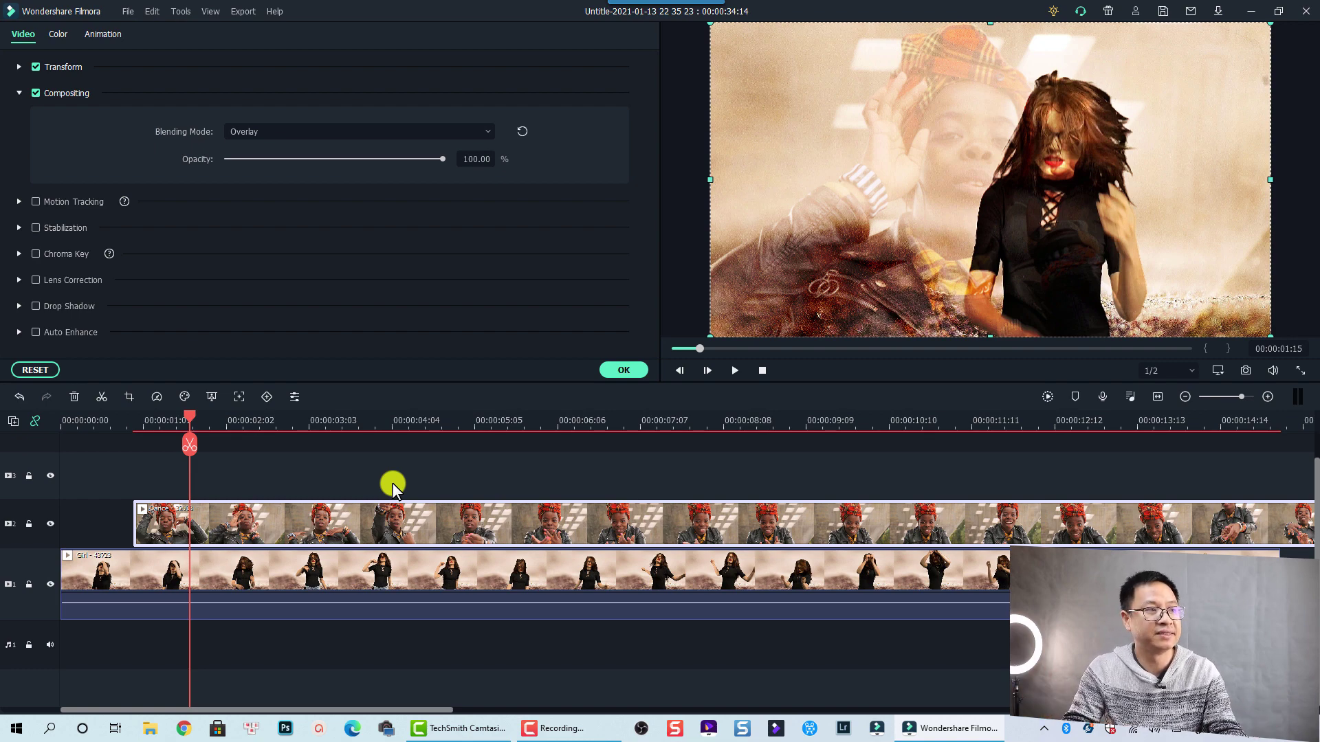
Preview the blend, undo back to Normal mode, and lower the Dance clip's opacity to about 56%
{"action": "key", "text": "space"}
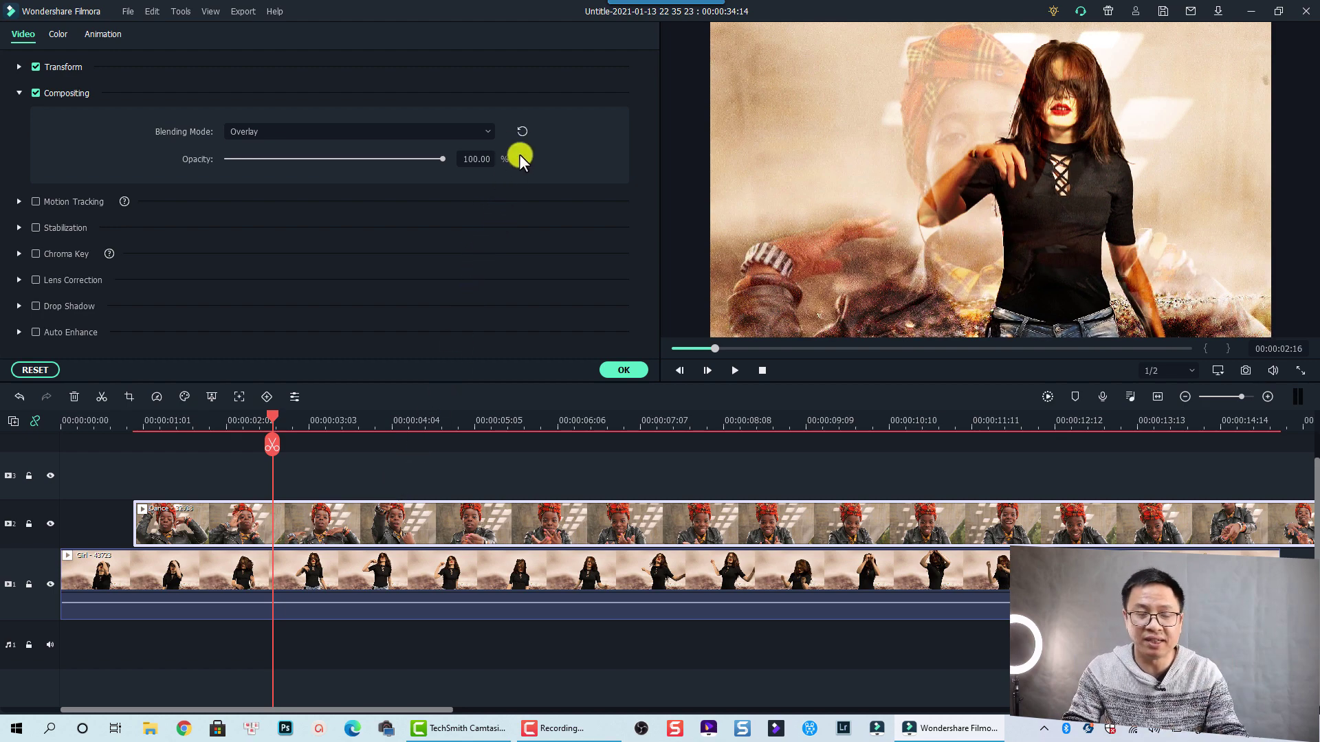
{"action": "key", "text": "ctrl+z"}
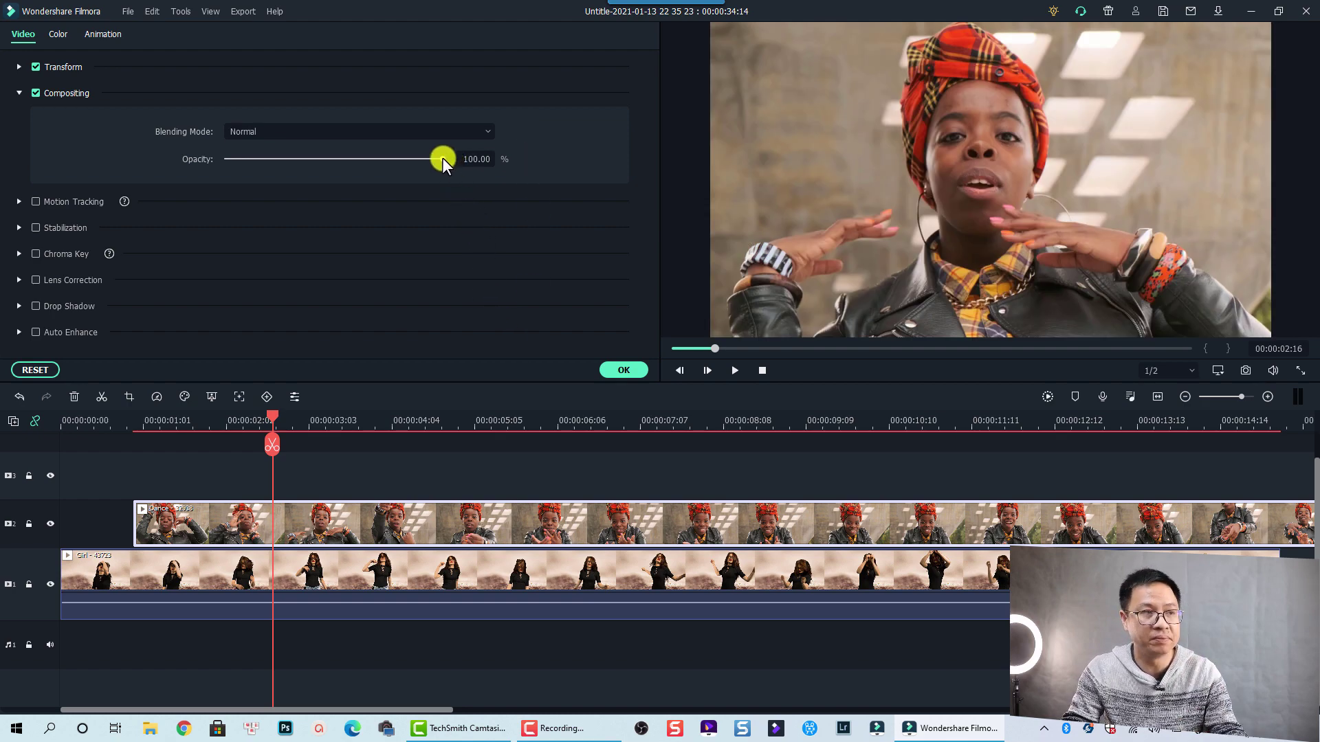
{"action": "left_click_drag", "start_coordinate": [442, 158], "coordinate": [348, 158]}
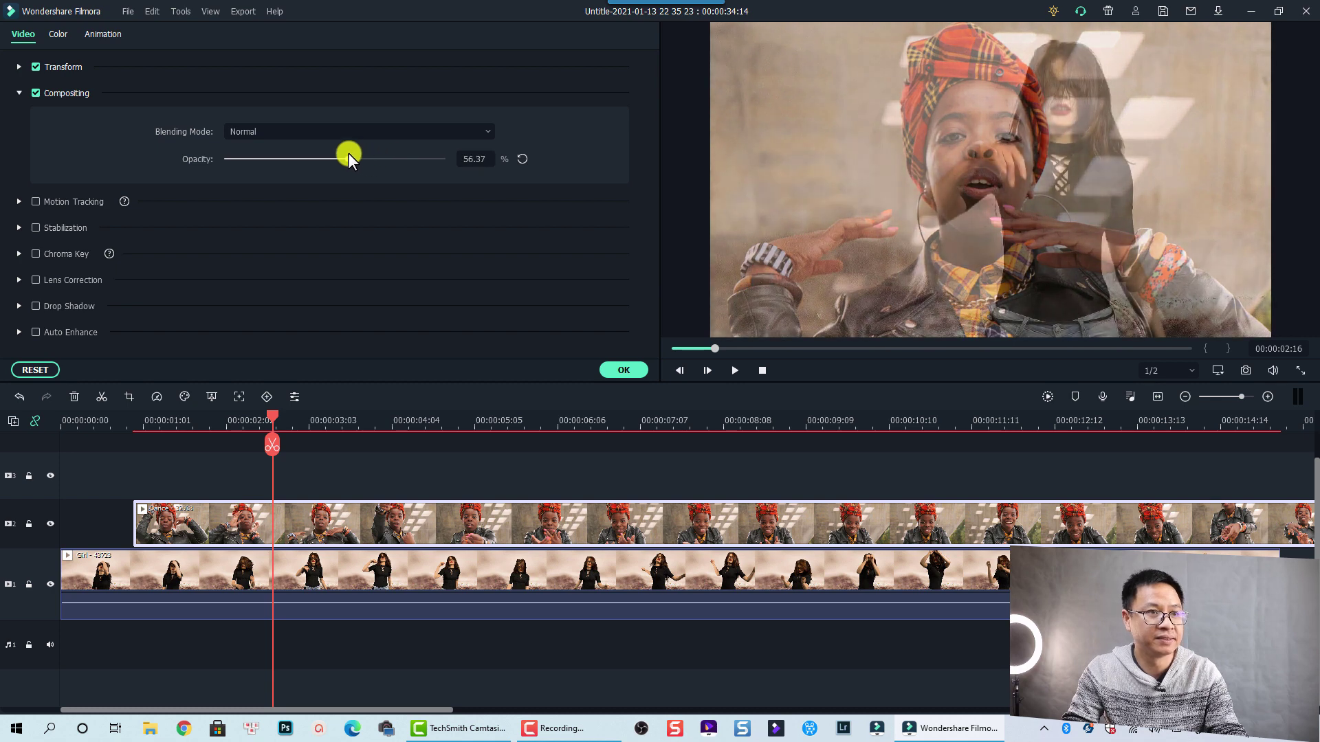